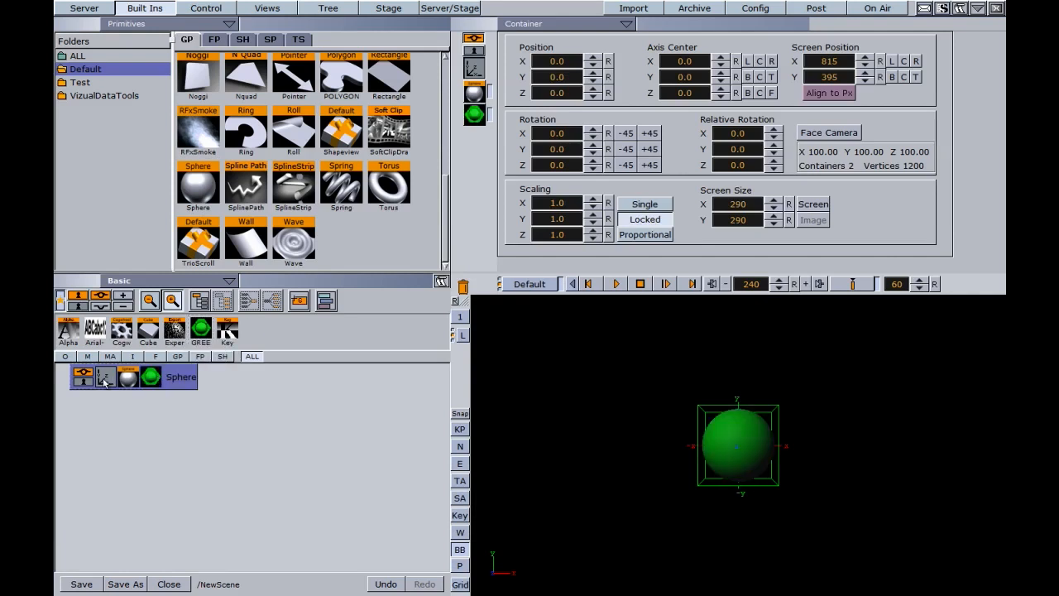
Place the sphere at about X -278, Y 131 at frame 0 and hide its bounding box.
{"action": "left_click_drag", "start_coordinate": [736, 468], "coordinate": [529, 368]}
{"action": "left_click", "coordinate": [794, 284]}
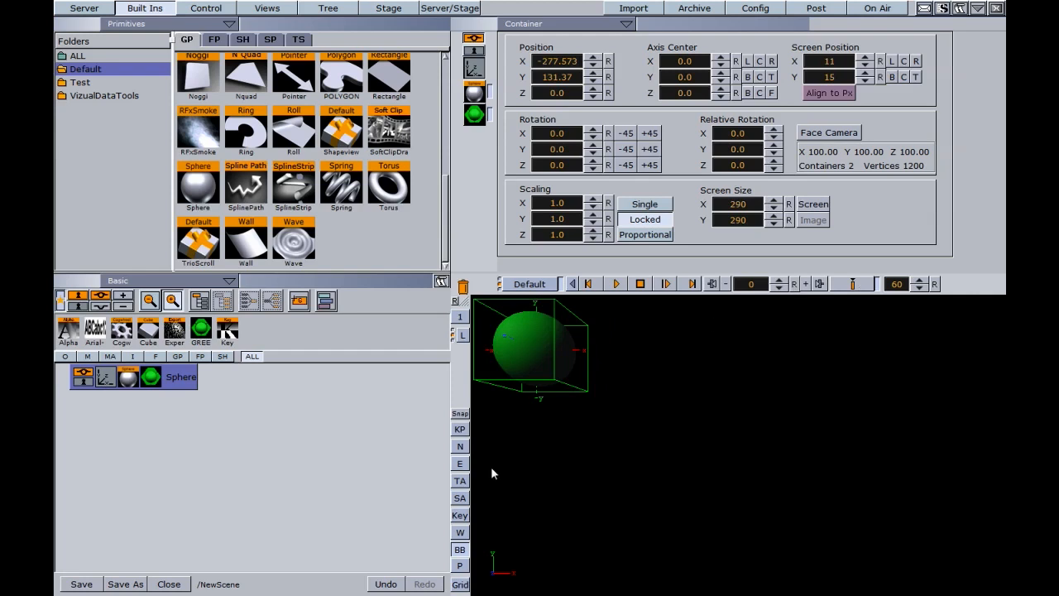
{"action": "left_click", "coordinate": [459, 552]}
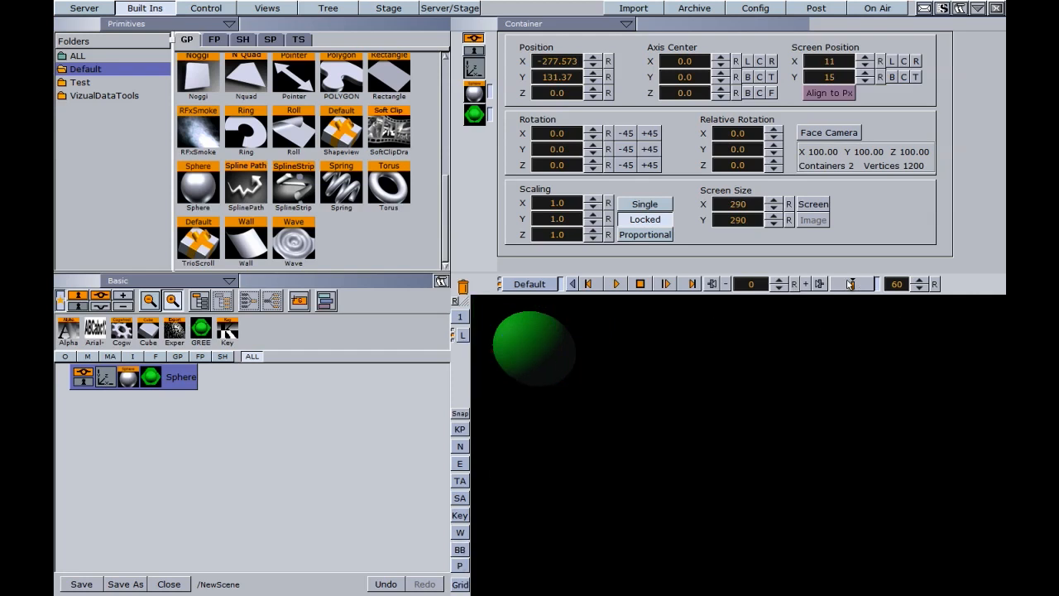
Keyframe the sphere's position at 0, 1, 2 and 3 seconds around a loop back to about X -285, Y 137, and play the animation.
{"action": "left_click", "coordinate": [847, 288]}
{"action": "left_click_drag", "start_coordinate": [875, 383], "coordinate": [532, 351]}
{"action": "left_click", "coordinate": [853, 284]}
{"action": "left_click", "coordinate": [852, 284]}
{"action": "left_click", "coordinate": [853, 284]}
{"action": "left_click", "coordinate": [852, 284]}
{"action": "left_click", "coordinate": [616, 284]}
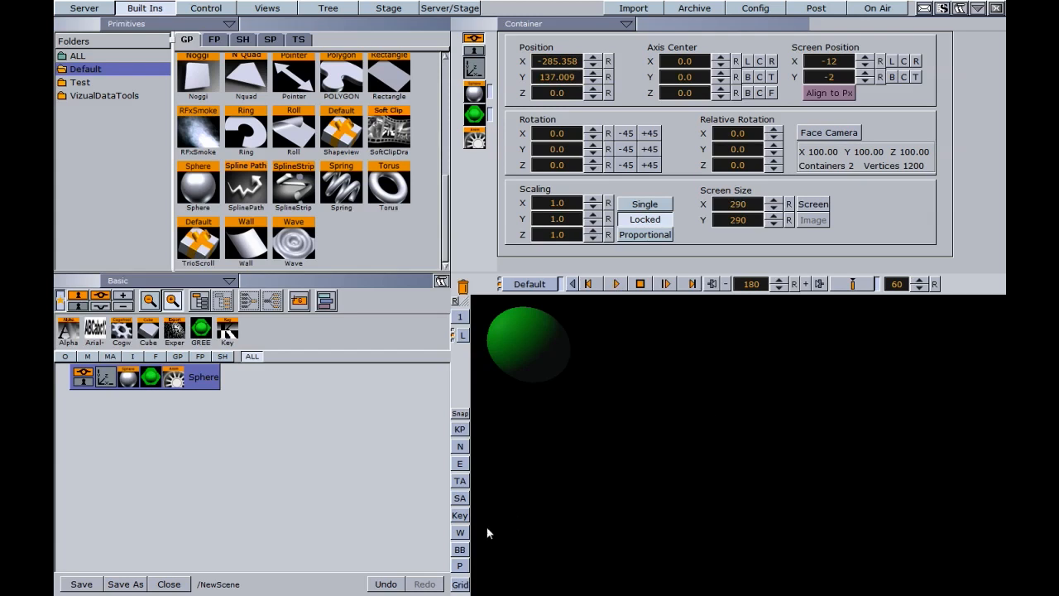
Show the motion path, adjust the start point's handle and pull the far points in to about X 233, Y 102 and X 236, Y -73.
{"action": "left_click", "coordinate": [459, 549]}
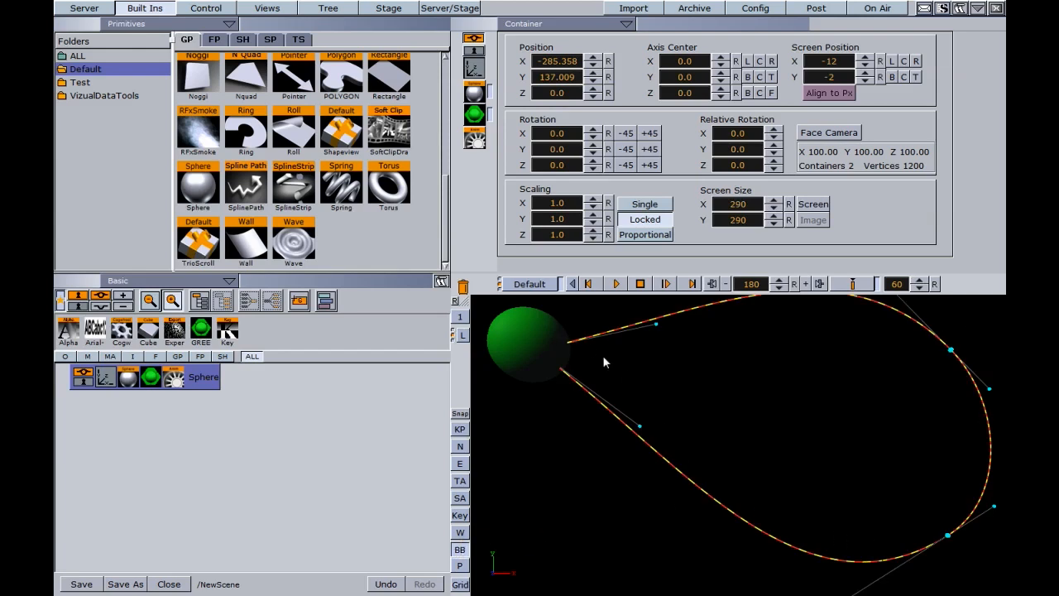
{"action": "left_click_drag", "start_coordinate": [654, 327], "coordinate": [649, 362]}
{"action": "left_click_drag", "start_coordinate": [954, 354], "coordinate": [910, 374]}
{"action": "left_click_drag", "start_coordinate": [941, 533], "coordinate": [913, 504]}
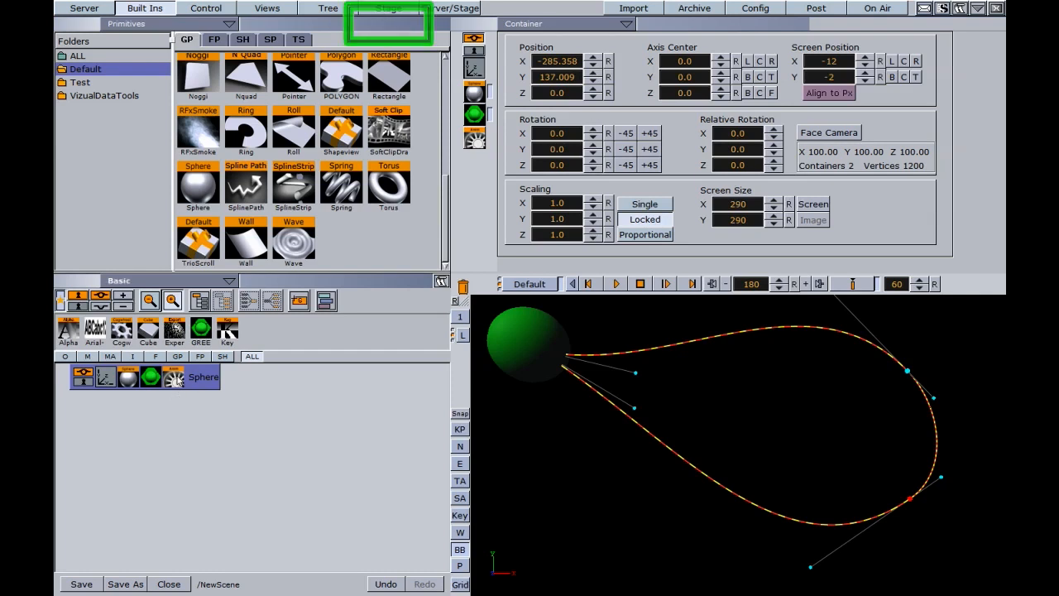
Open the sphere's animation in the stage, select its Position channel and inspect the last and third keyframes.
{"action": "left_click", "coordinate": [175, 379]}
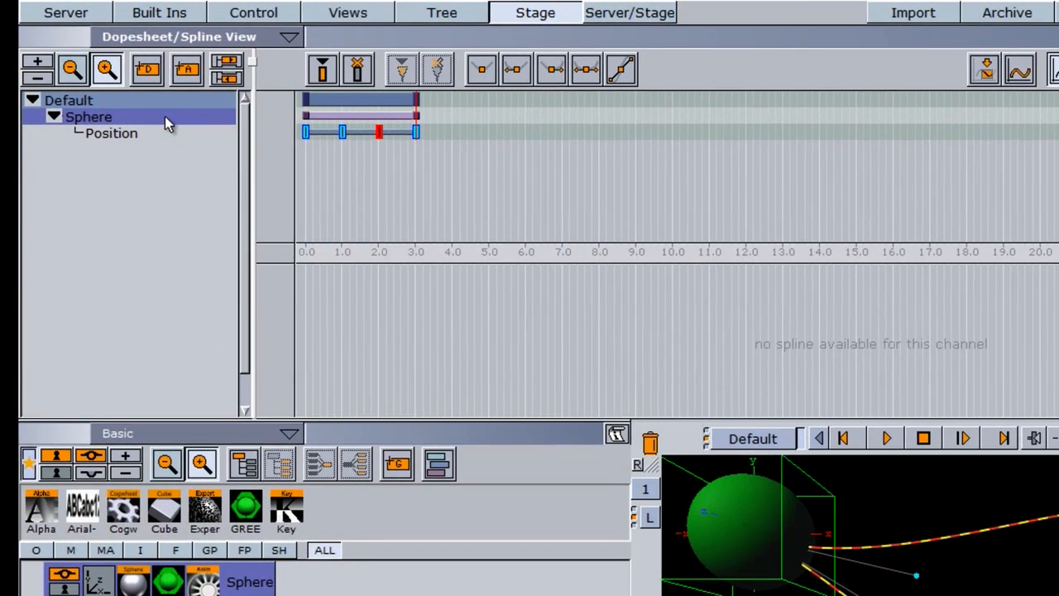
{"action": "left_click", "coordinate": [99, 115]}
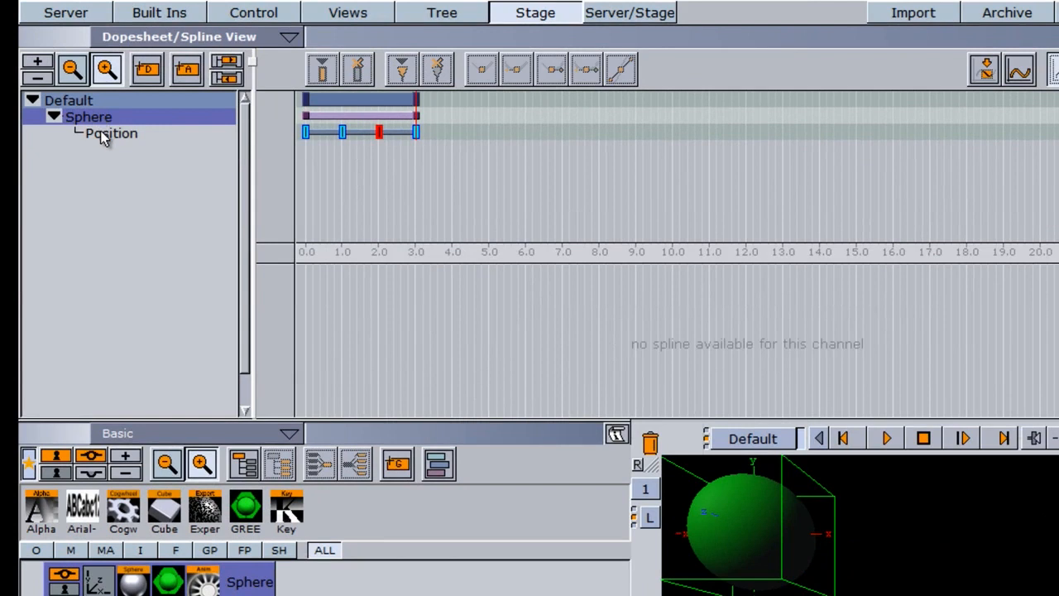
{"action": "left_click", "coordinate": [104, 135]}
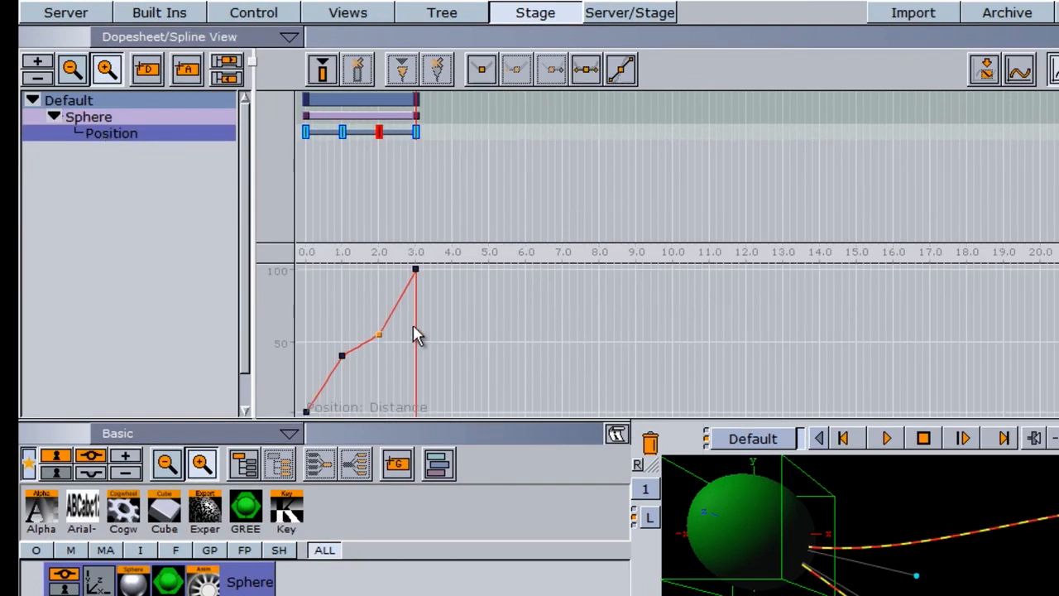
{"action": "left_click", "coordinate": [416, 270]}
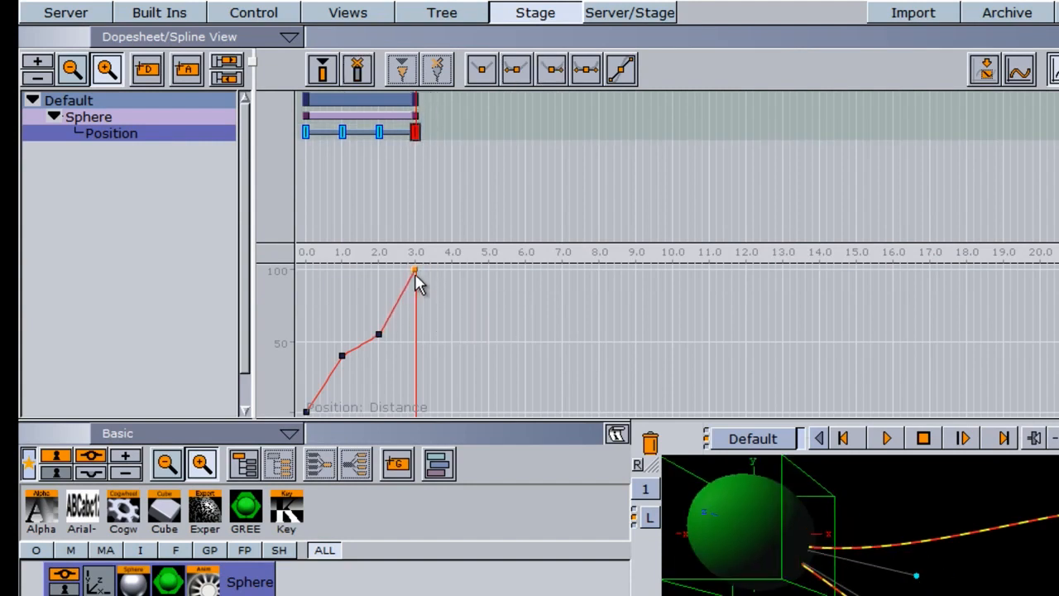
{"action": "left_click", "coordinate": [378, 336]}
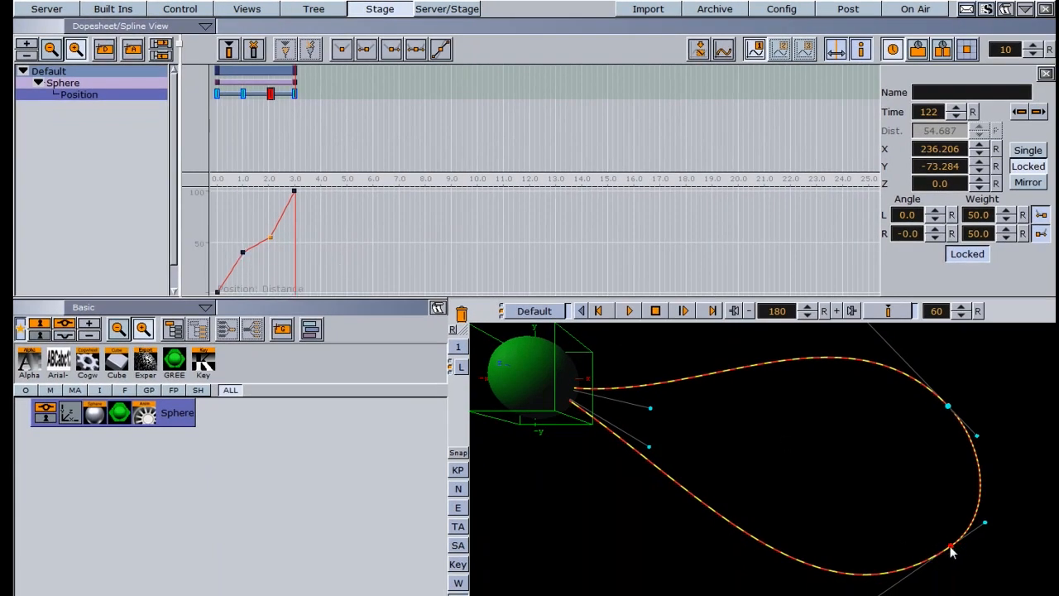
Move the second Position keyframe earlier to time 48, leaving its location on the path as it is.
{"action": "left_click", "coordinate": [948, 406]}
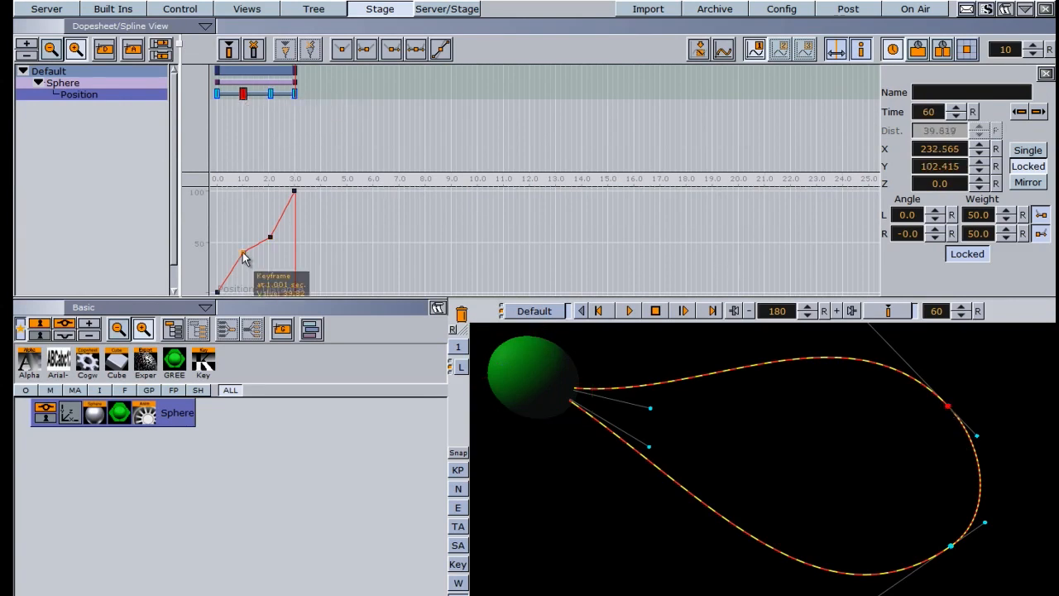
{"action": "mouse_move", "coordinate": [243, 258]}
{"action": "left_mouse_down"}
{"action": "mouse_move", "coordinate": [292, 258]}
{"action": "mouse_move", "coordinate": [241, 253]}
{"action": "left_mouse_up"}
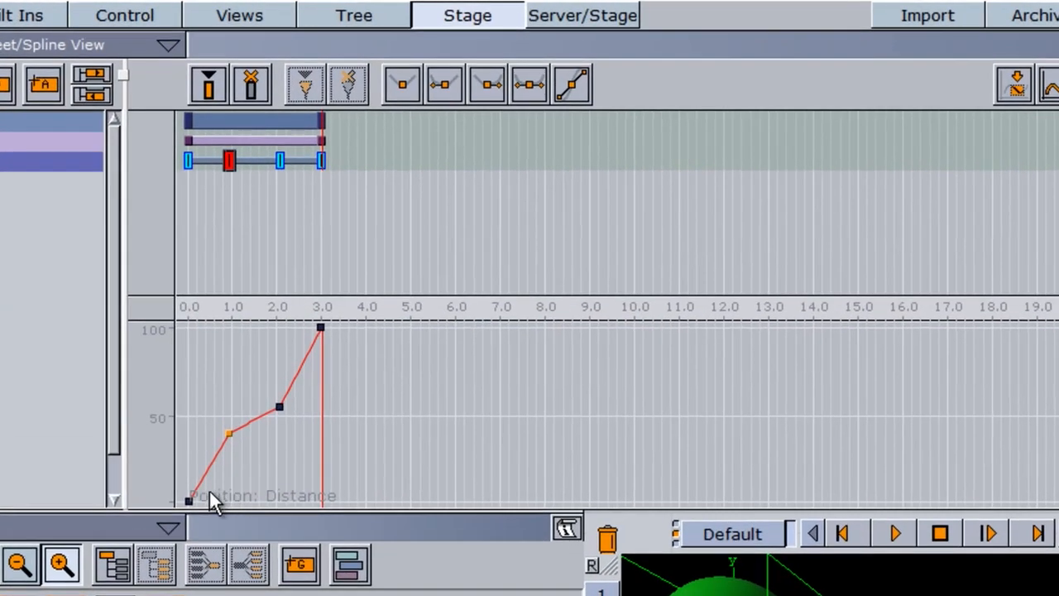
{"action": "mouse_move", "coordinate": [229, 433]}
{"action": "left_mouse_down"}
{"action": "mouse_move", "coordinate": [244, 437]}
{"action": "mouse_move", "coordinate": [222, 438]}
{"action": "left_mouse_up"}
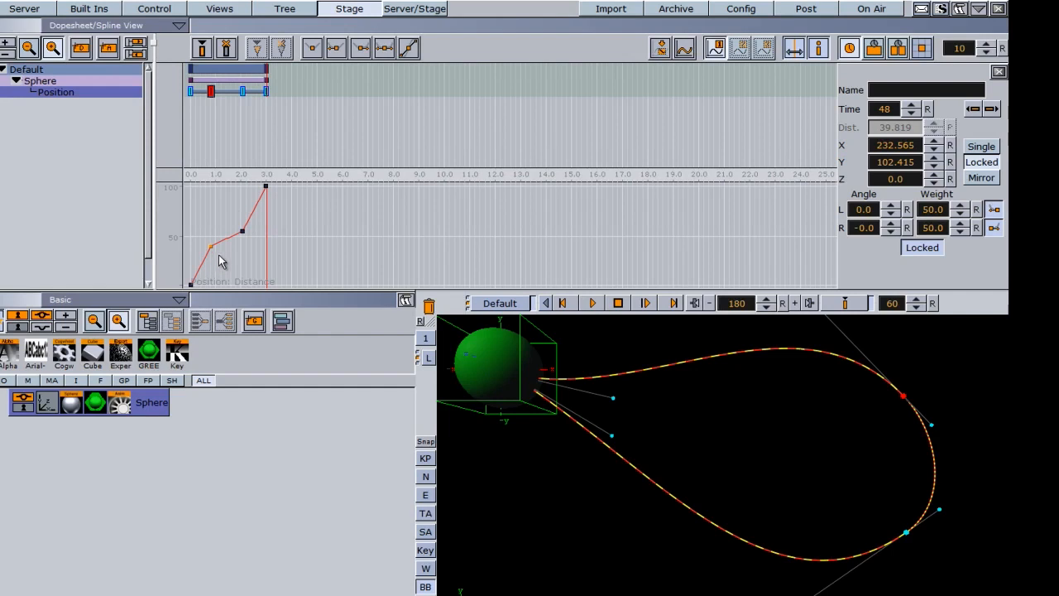
Try bending the distance curve with smooth handles at the first Position keyframe, and reset that keyframe to linear.
{"action": "left_click", "coordinate": [191, 93]}
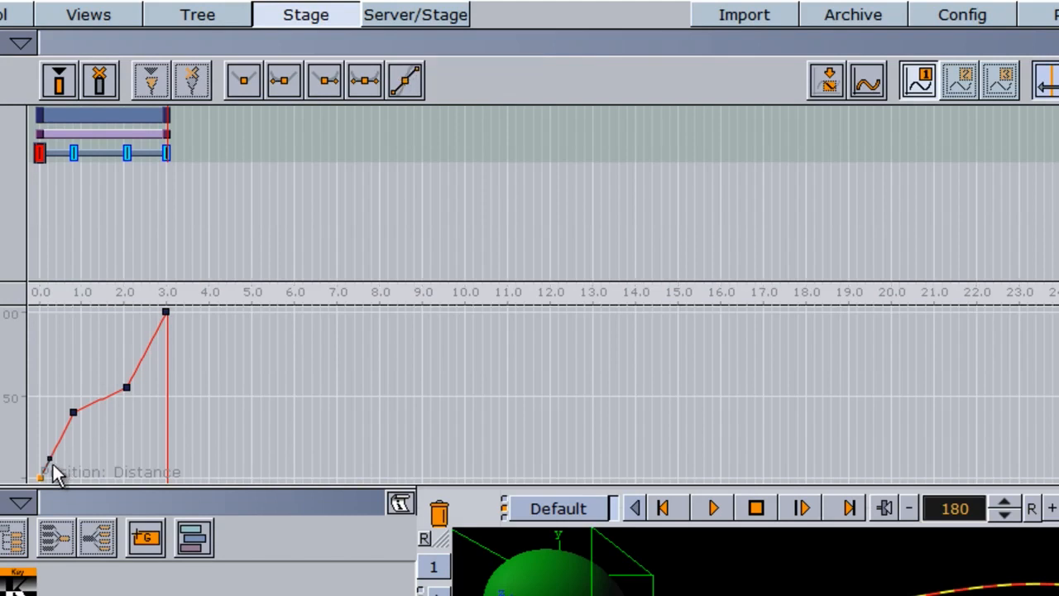
{"action": "left_click_drag", "start_coordinate": [50, 461], "coordinate": [88, 472]}
{"action": "left_click", "coordinate": [366, 83]}
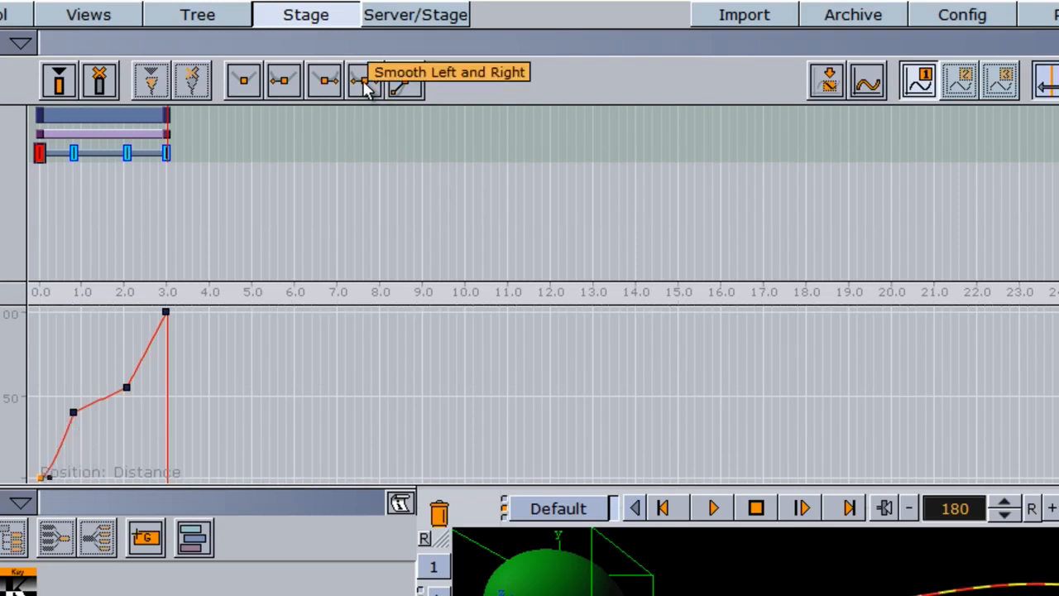
{"action": "left_click_drag", "start_coordinate": [51, 477], "coordinate": [82, 473]}
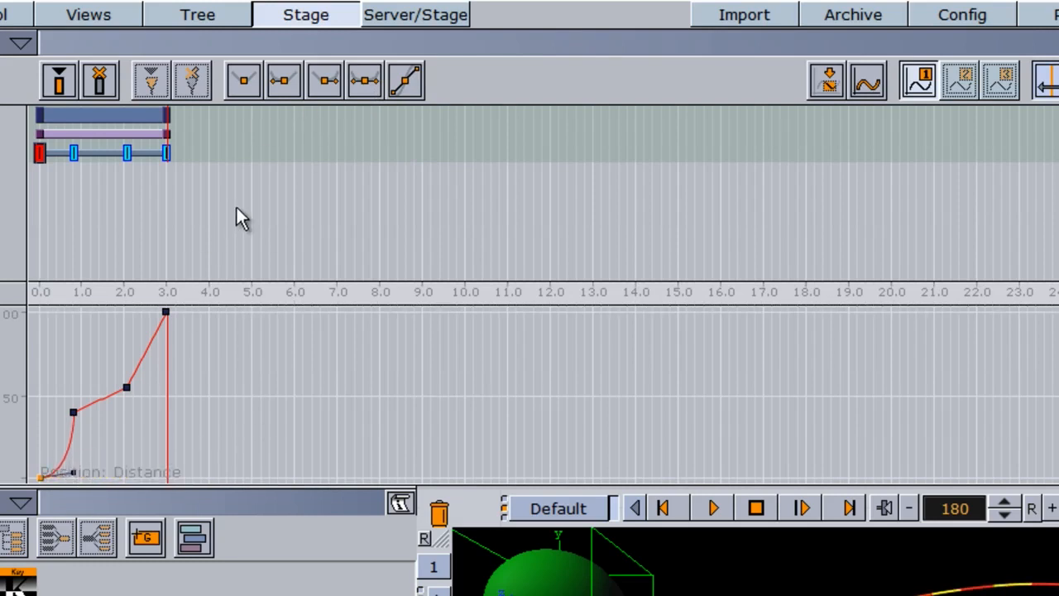
{"action": "left_click", "coordinate": [325, 80]}
{"action": "left_click_drag", "start_coordinate": [51, 477], "coordinate": [97, 465]}
{"action": "left_click", "coordinate": [243, 80]}
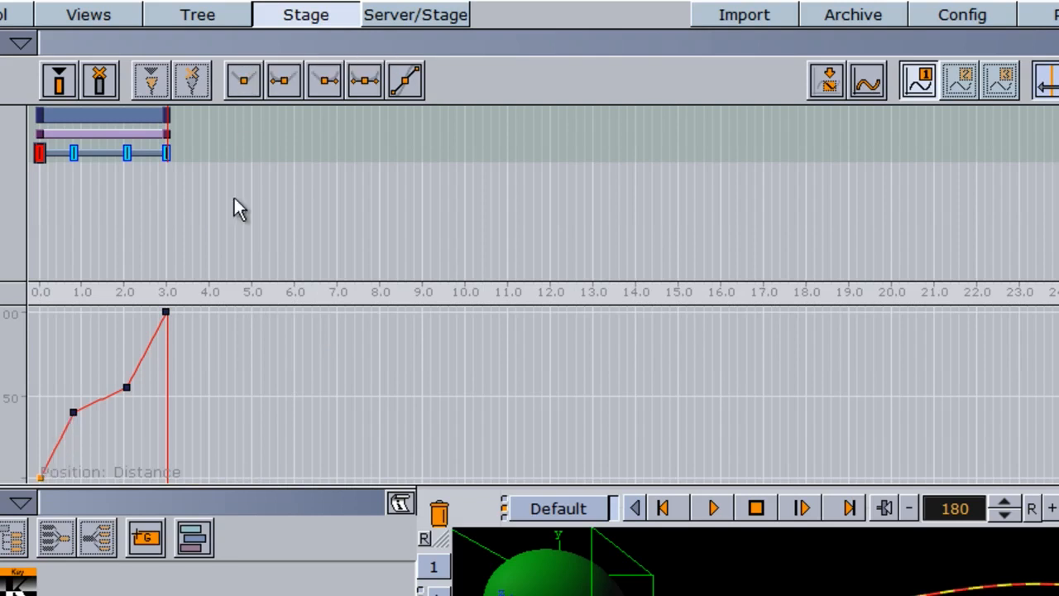
Turn off the path handles on the sphere's Position keyframes to make every segment of the motion path straight.
{"action": "left_click", "coordinate": [74, 152]}
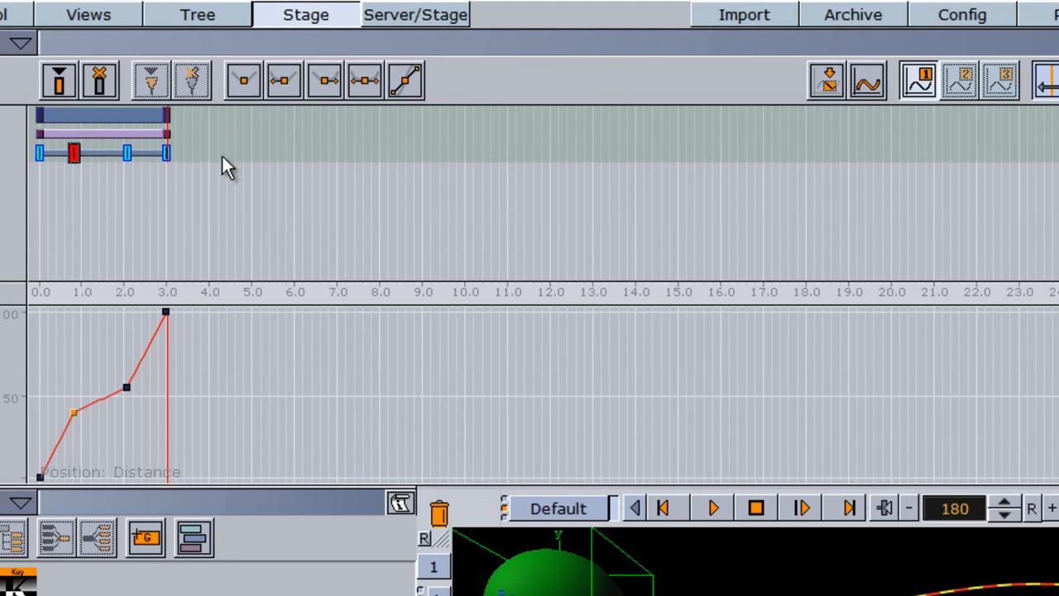
{"action": "left_click", "coordinate": [127, 152]}
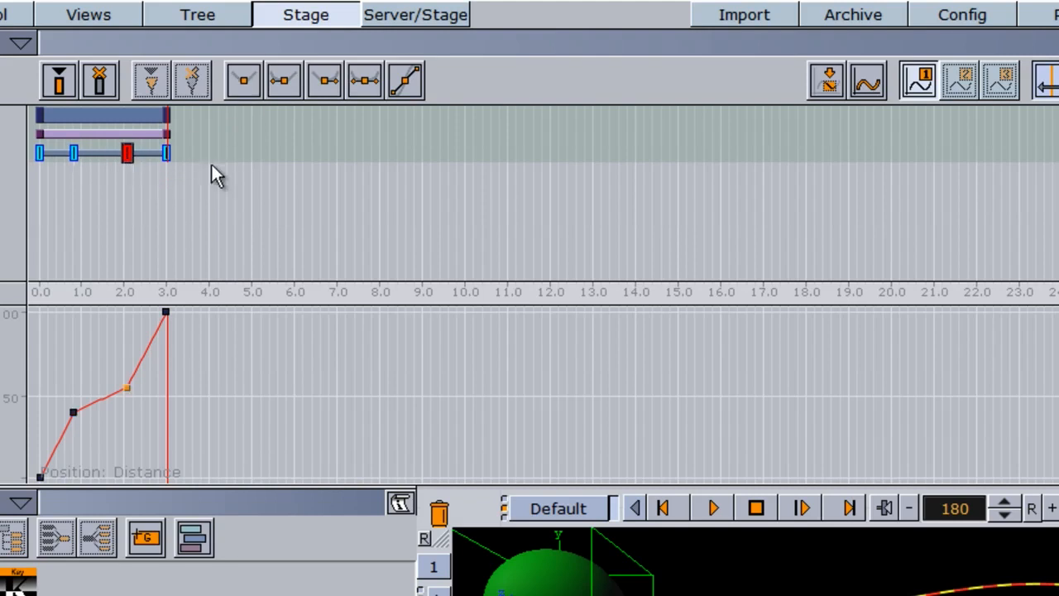
{"action": "left_click", "coordinate": [168, 152]}
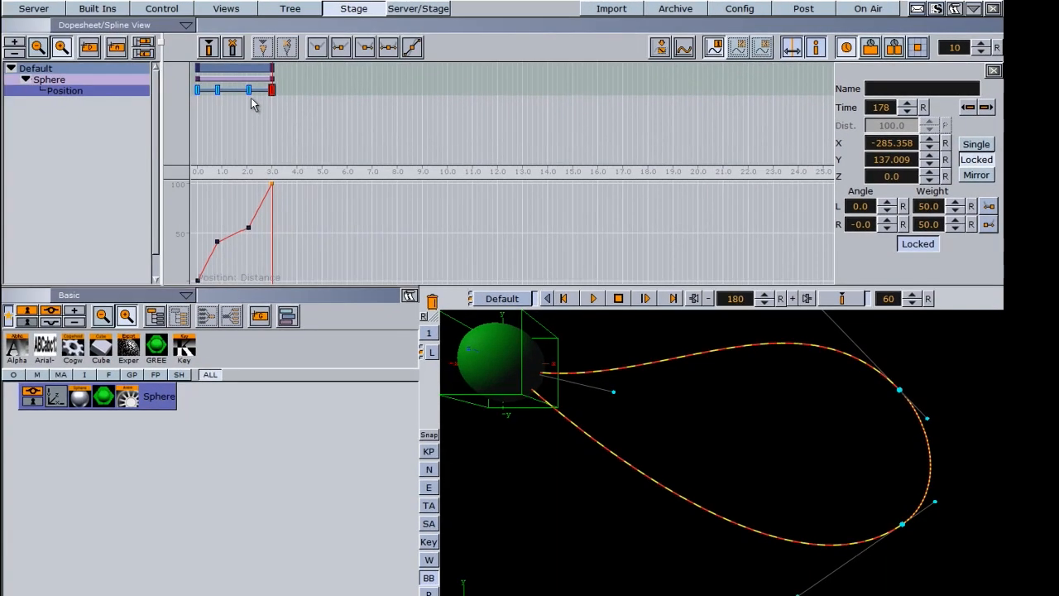
{"action": "left_click", "coordinate": [249, 90]}
{"action": "left_click", "coordinate": [989, 207]}
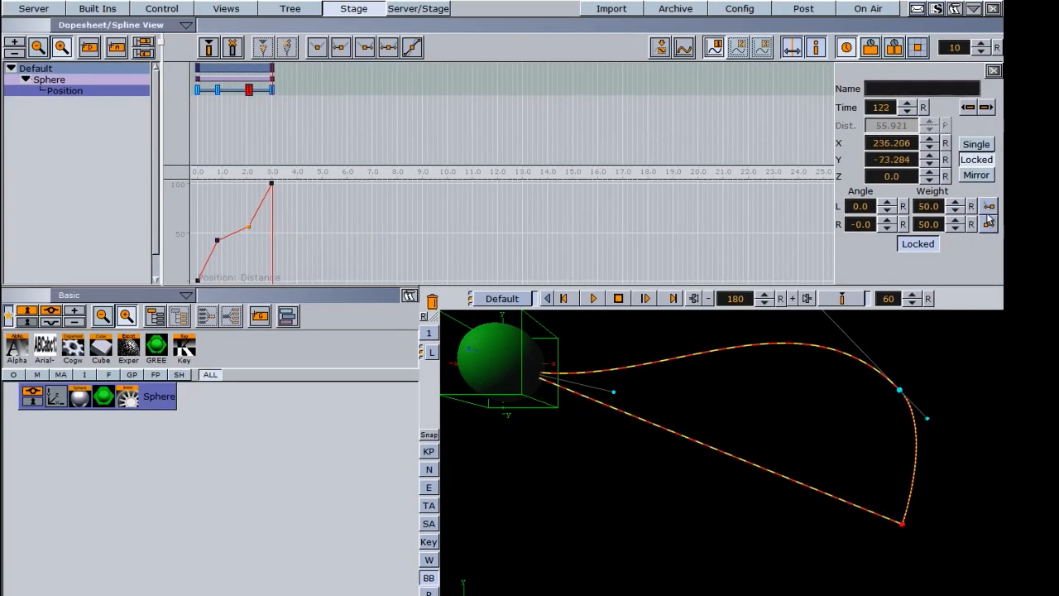
{"action": "left_click", "coordinate": [215, 92]}
{"action": "left_click", "coordinate": [217, 89]}
{"action": "left_click", "coordinate": [986, 209]}
{"action": "left_click", "coordinate": [197, 89]}
{"action": "left_click", "coordinate": [992, 227]}
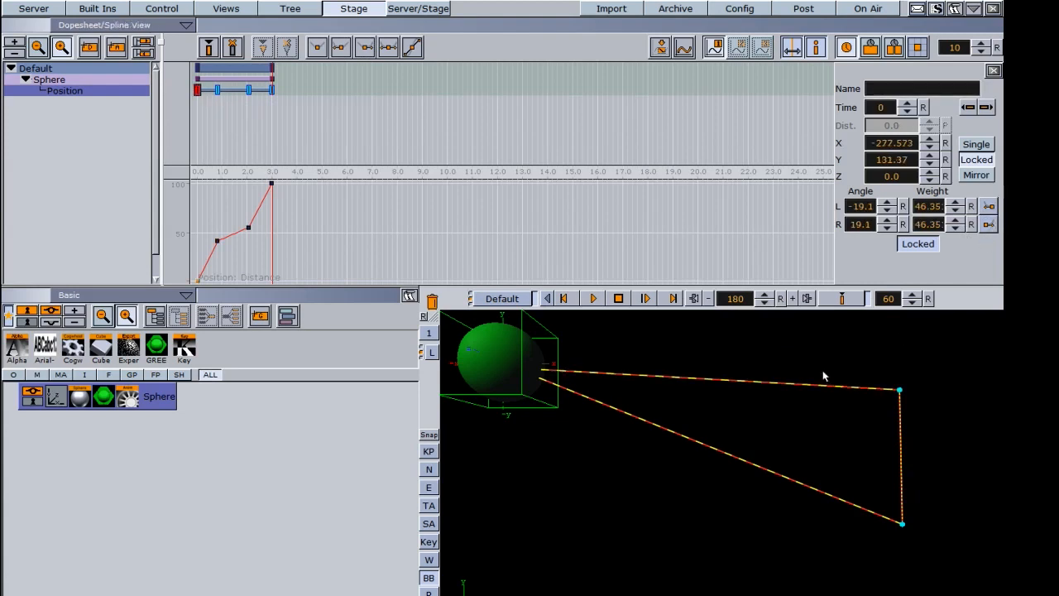
Move the third path point lower and the second to about X 265, Y 119, and play the animation.
{"action": "left_click_drag", "start_coordinate": [902, 524], "coordinate": [916, 564]}
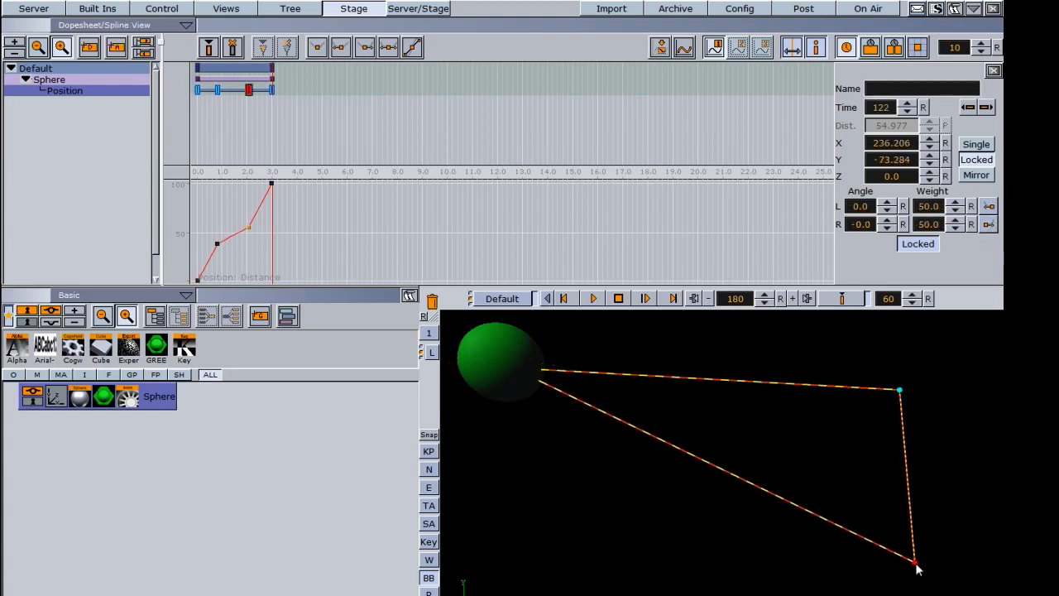
{"action": "left_click_drag", "start_coordinate": [901, 391], "coordinate": [925, 377]}
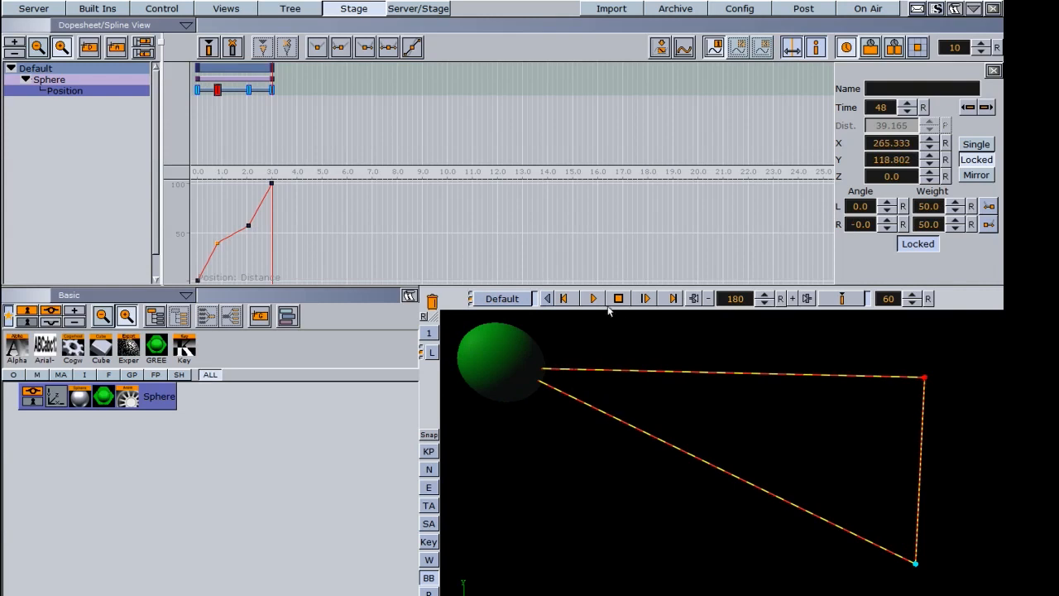
{"action": "left_click", "coordinate": [594, 300]}
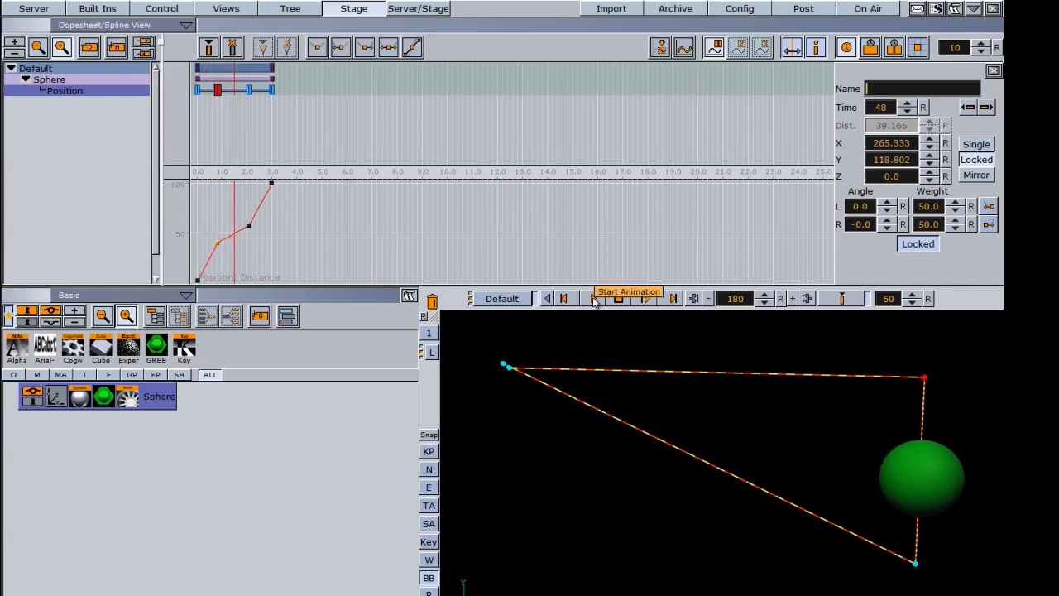